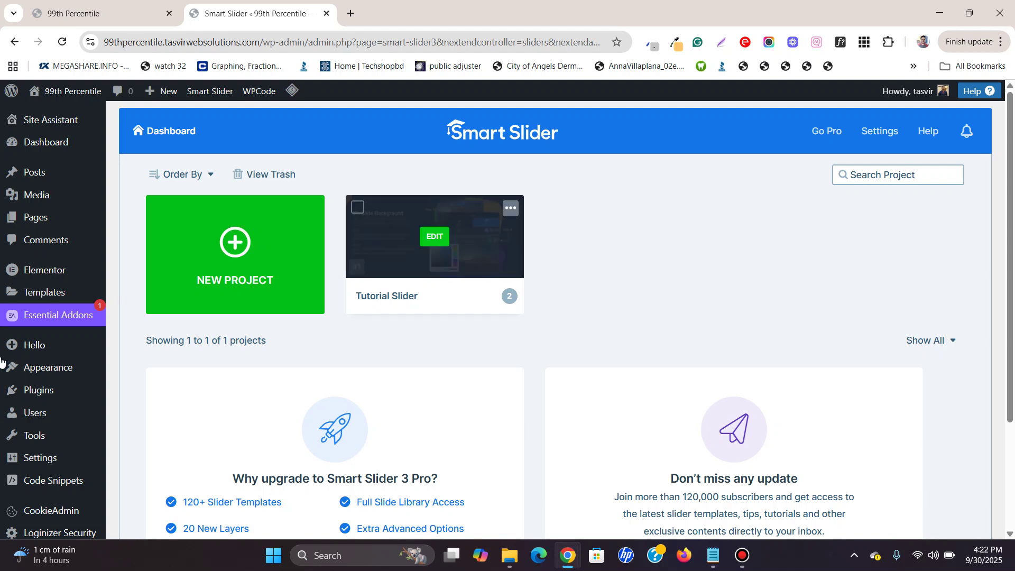
- Import the Gradient Slider template as a new Smart Slider 3 project (ID 3)
scroll(36, 417, down, 1)
scroll(55, 412, down, 1)
scroll(362, 184, up, 2)
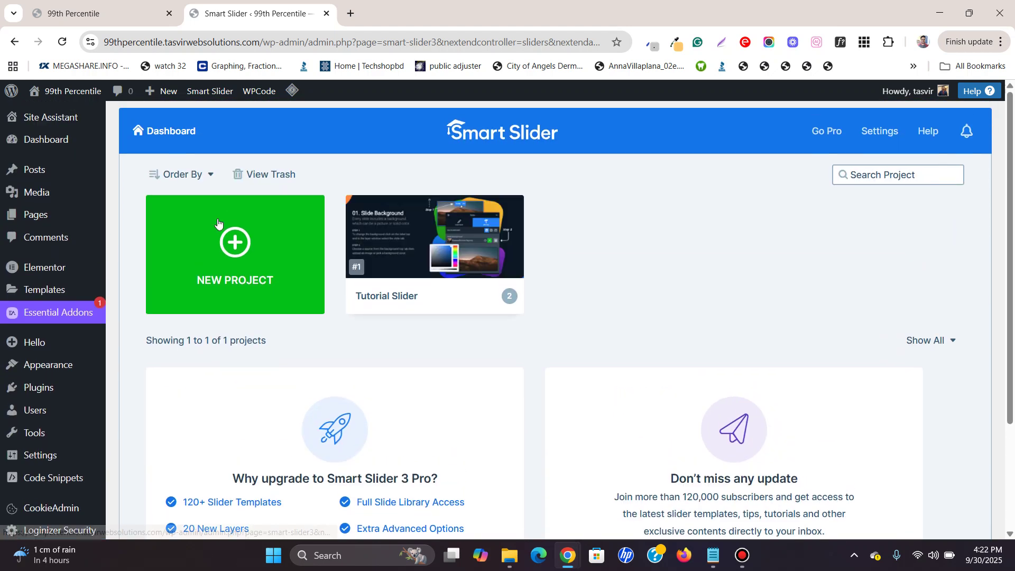
click(241, 247)
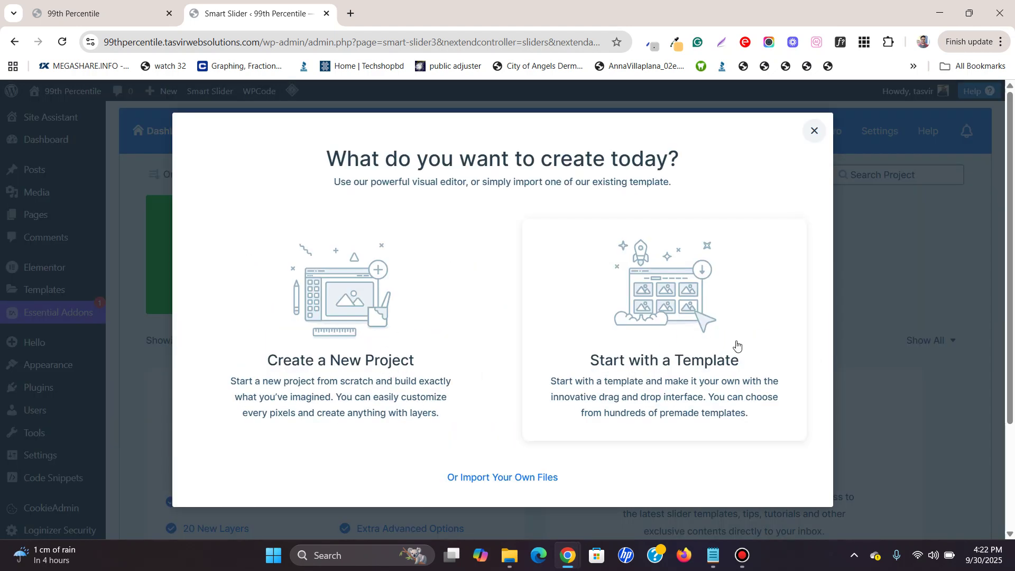
click(707, 363)
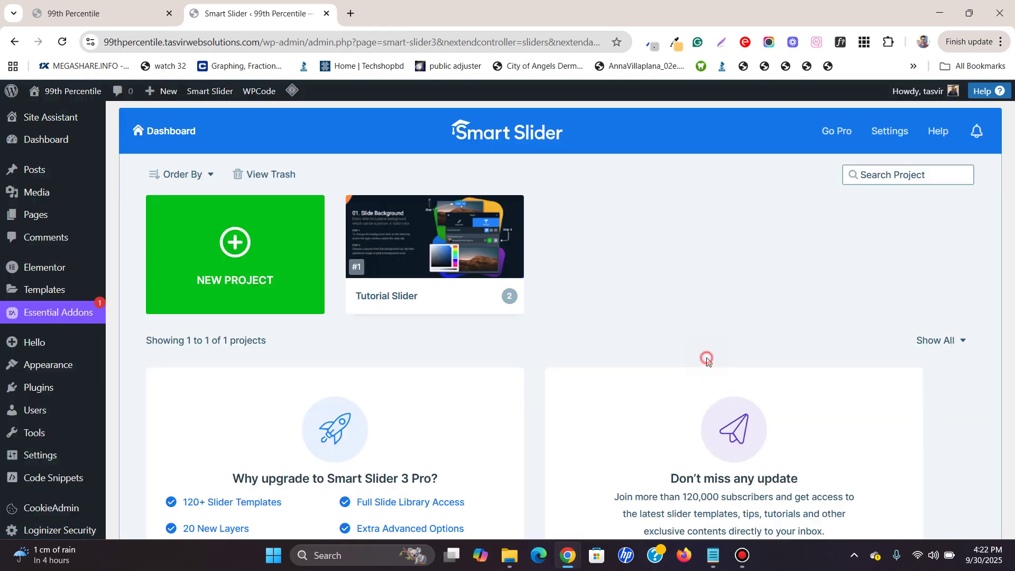
scroll(543, 285, down, 5)
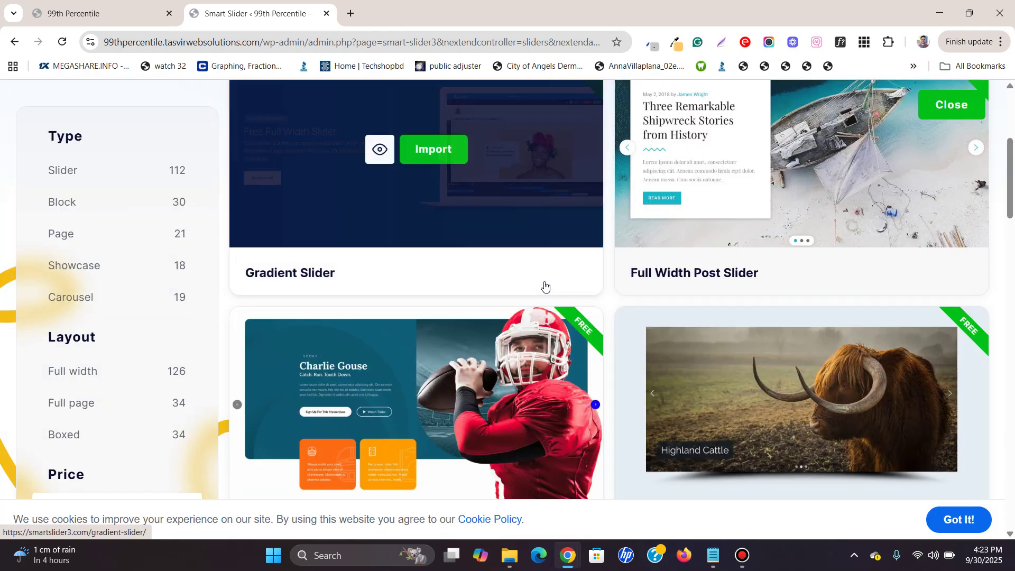
scroll(390, 258, up, 2)
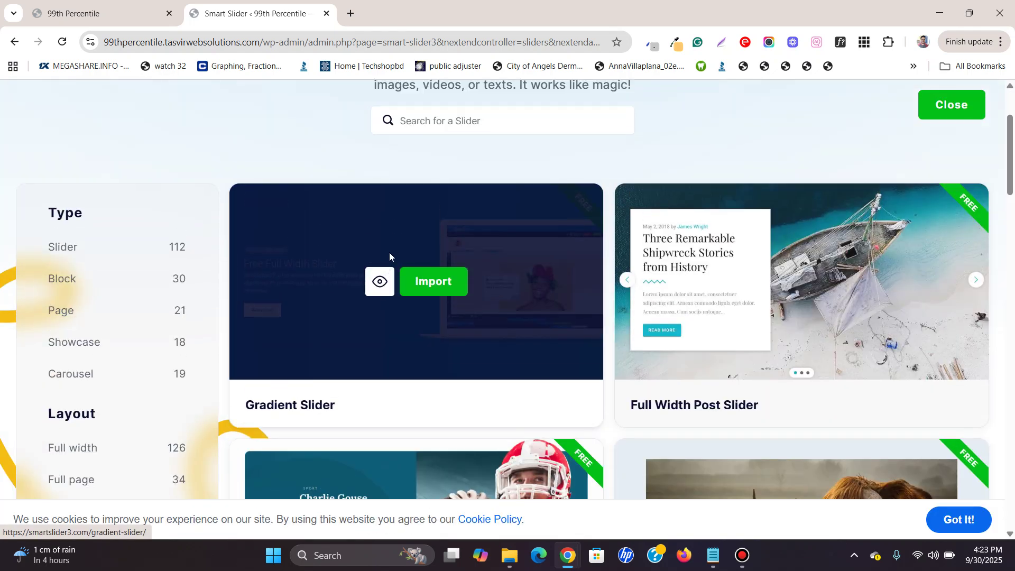
click(441, 292)
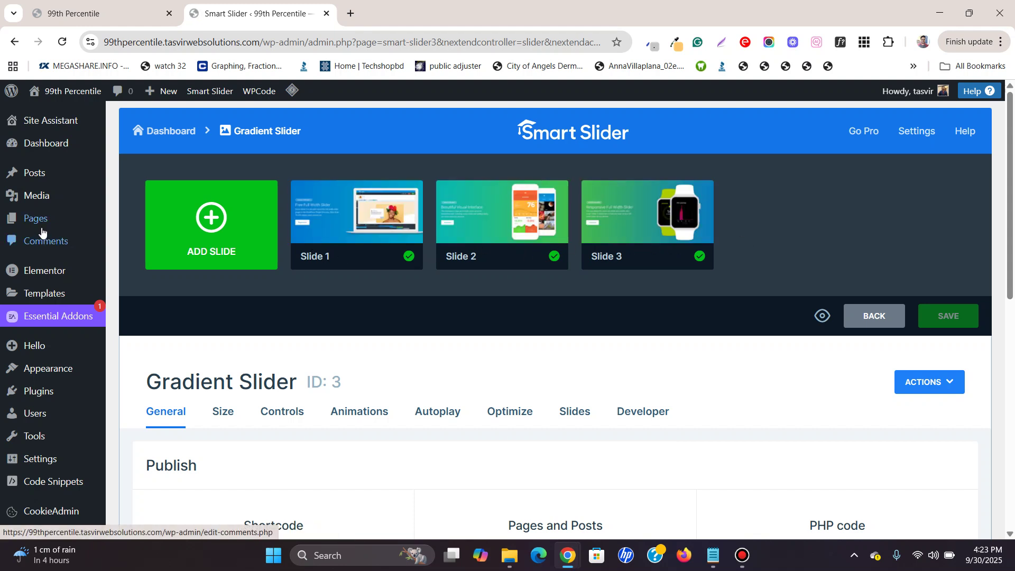
- From All Pages, open '99th Percentile V2' with Elementor in a new tab
mouse_move(36, 218)
click(146, 222)
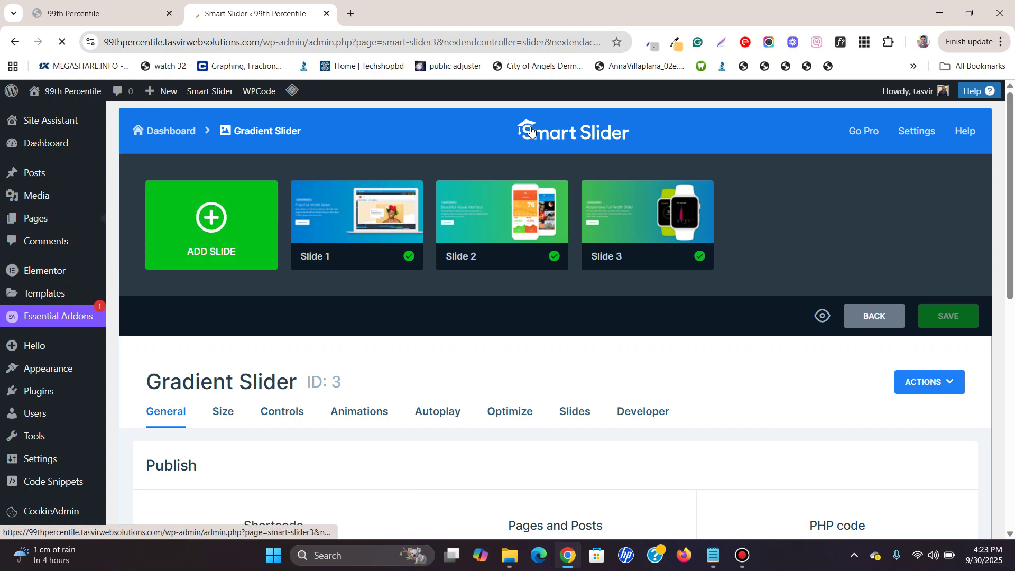
scroll(483, 186, down, 2)
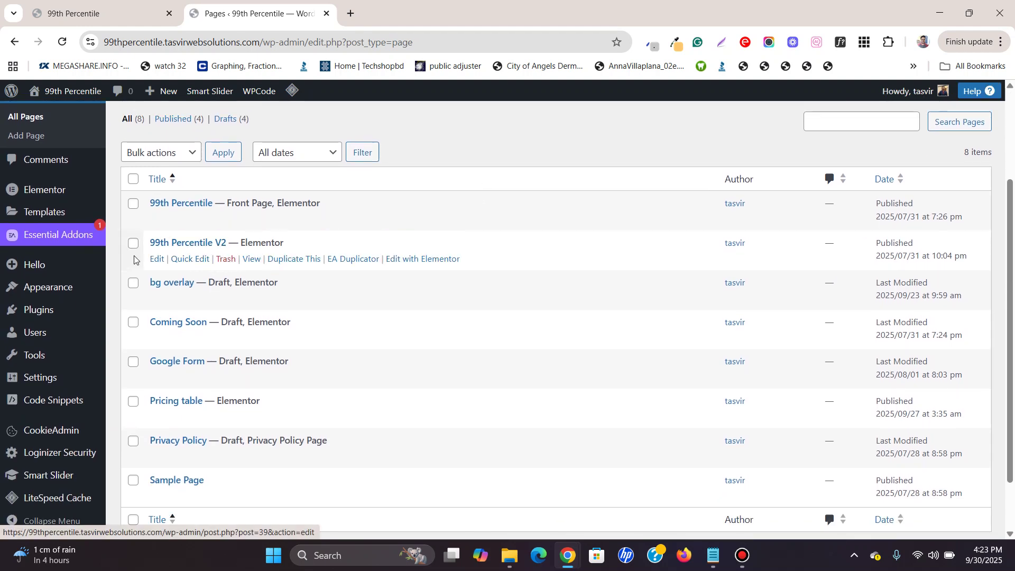
right_click(429, 259)
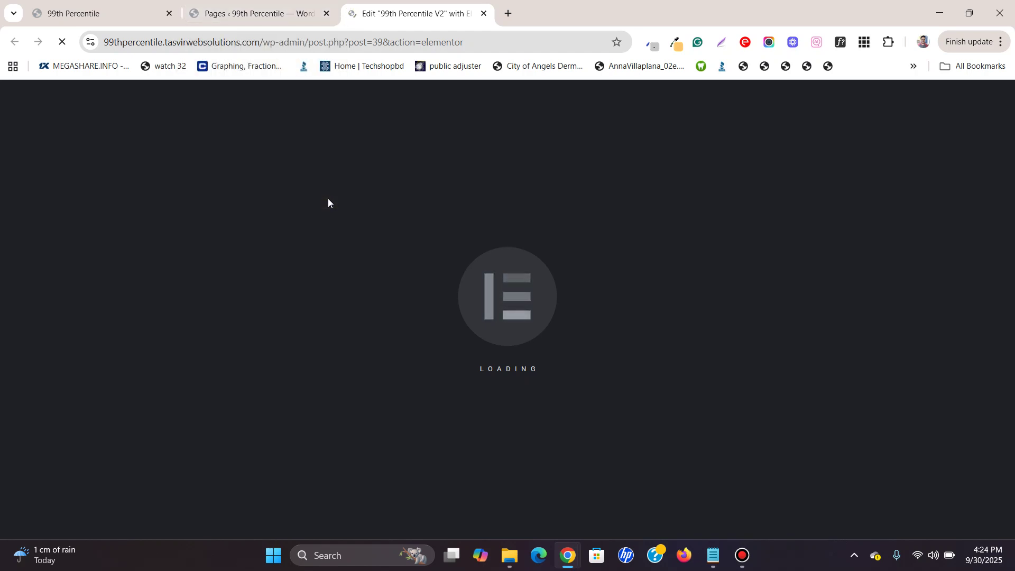
- Add an empty section above the hero and filter the widgets for 'slider'
click(224, 14)
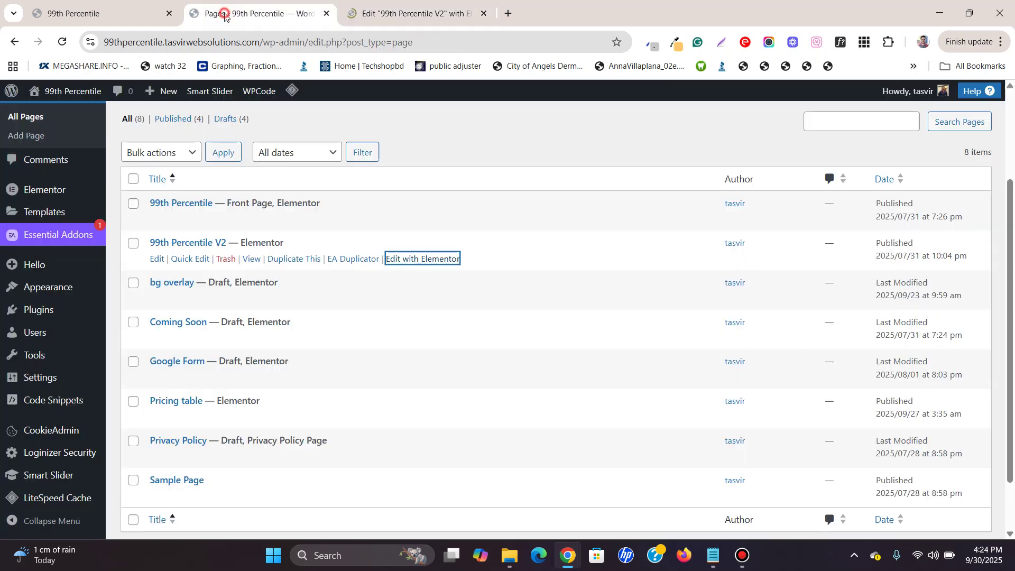
click(370, 12)
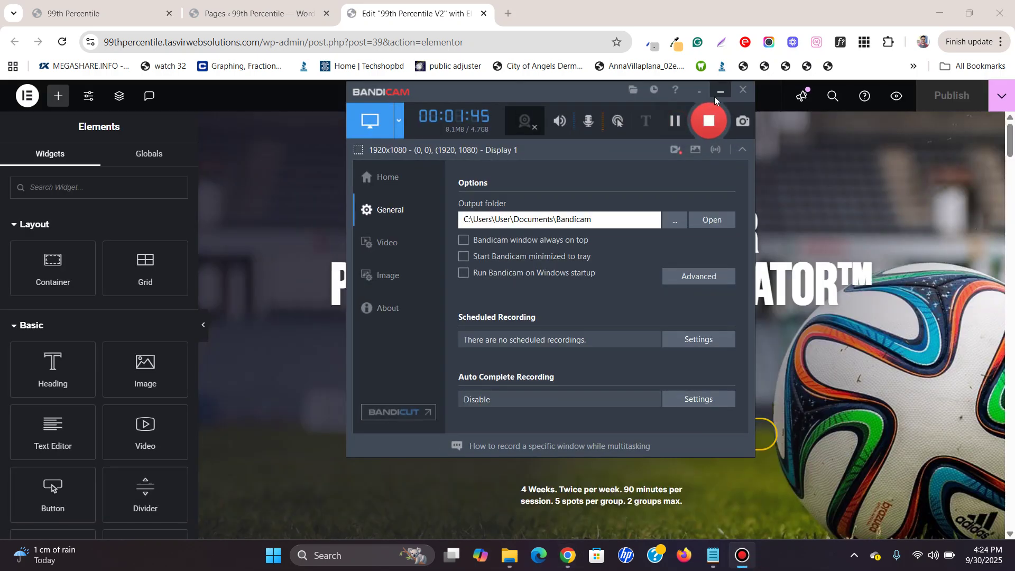
click(717, 94)
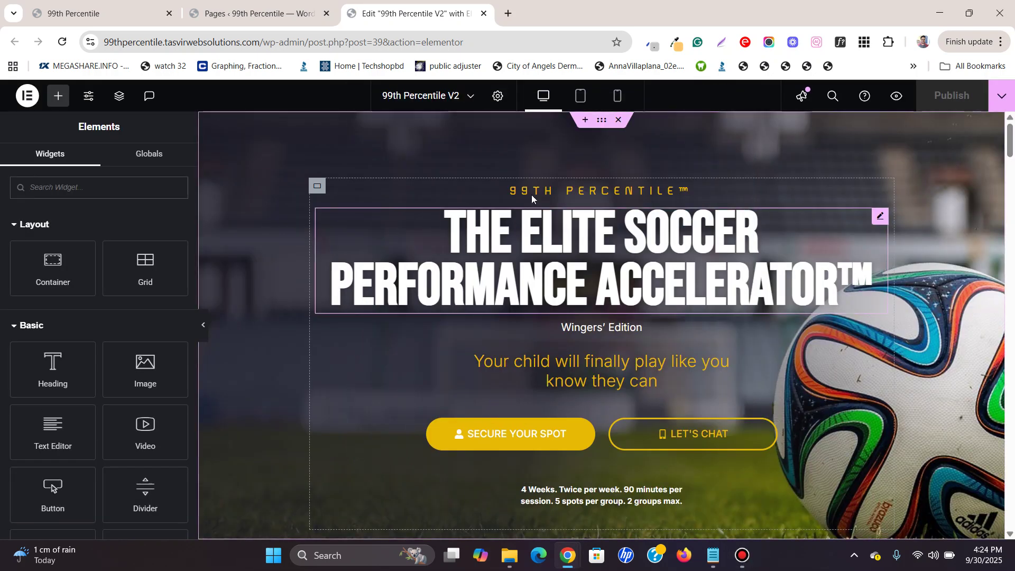
scroll(536, 194, down, 5)
scroll(536, 193, up, 4)
scroll(536, 193, up, 1)
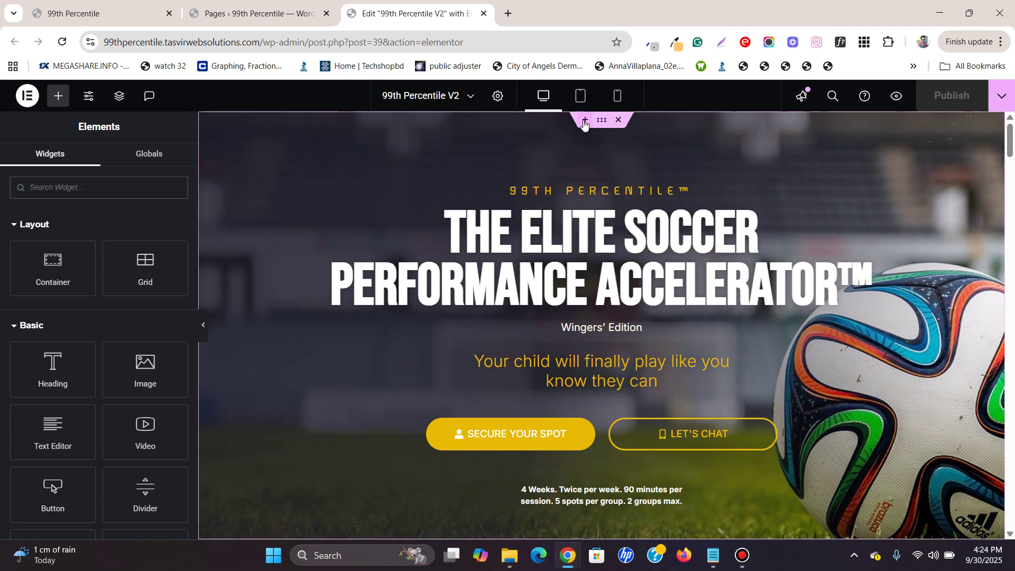
click(585, 121)
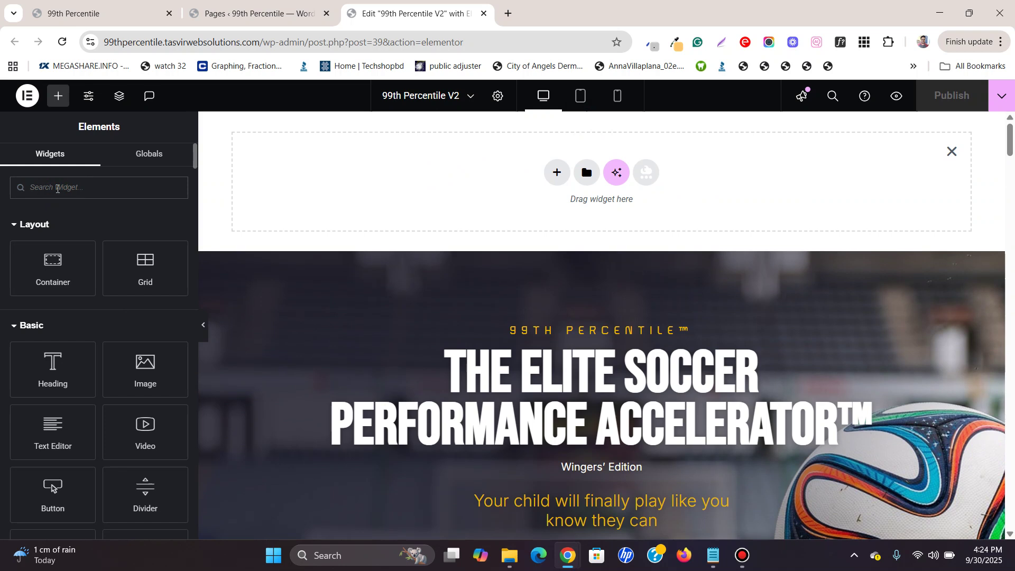
text(slide)
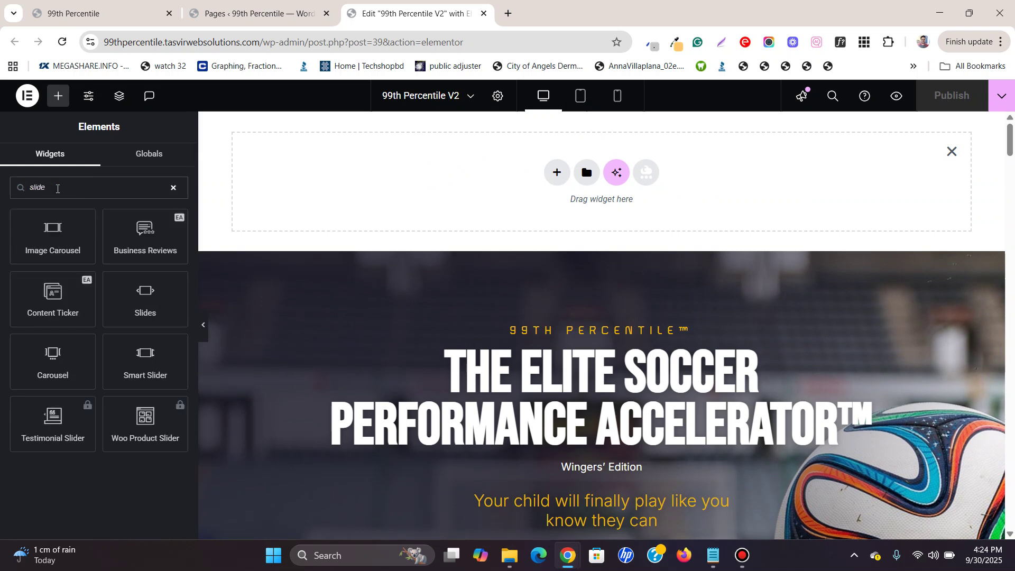
text(r)
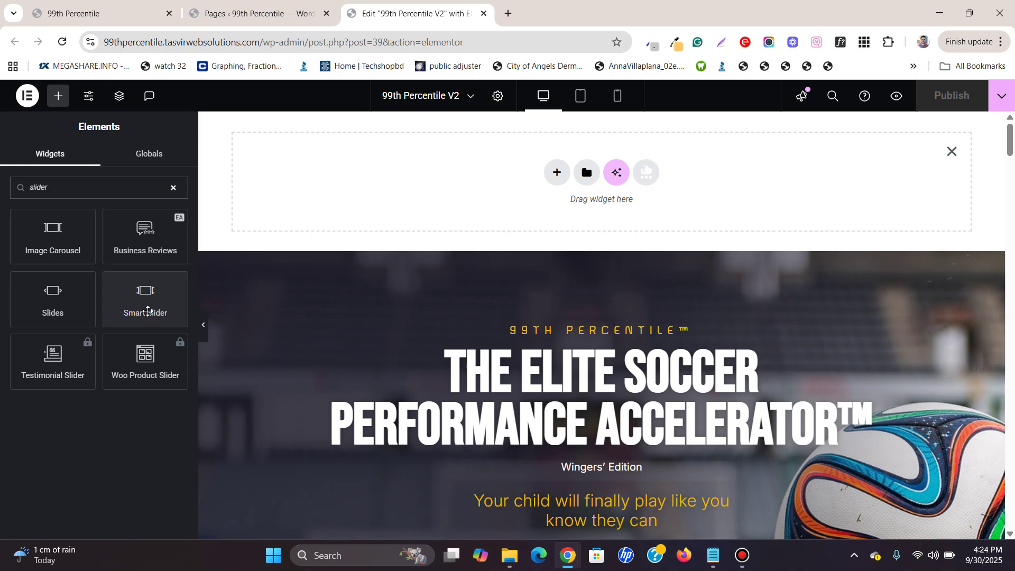
- Drop the Smart Slider widget into the top section and insert the Gradient Slider
drag(145, 309, 402, 196)
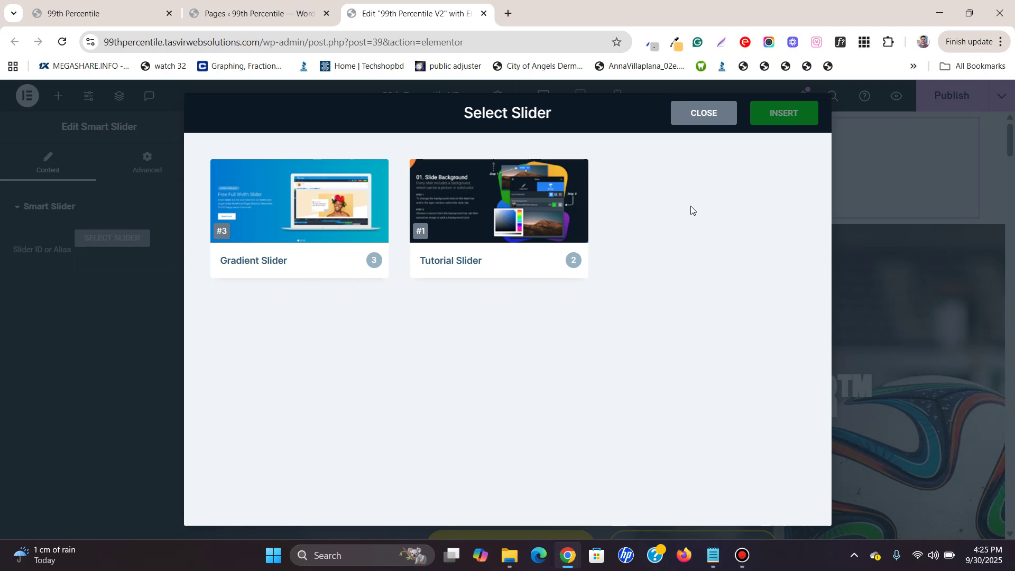
click(300, 238)
click(807, 118)
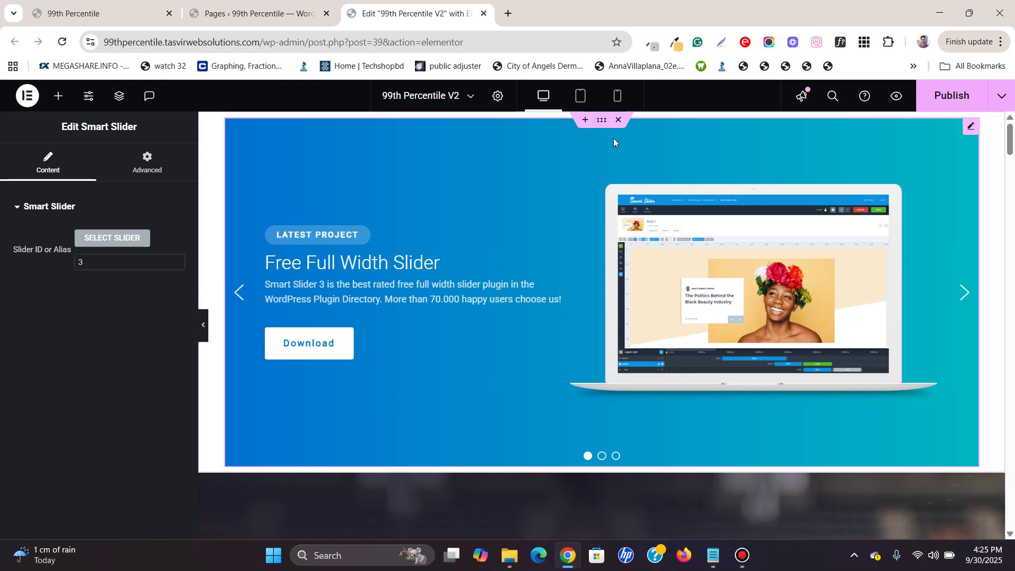
- Set the slider container's Content Width to Full Width
click(600, 123)
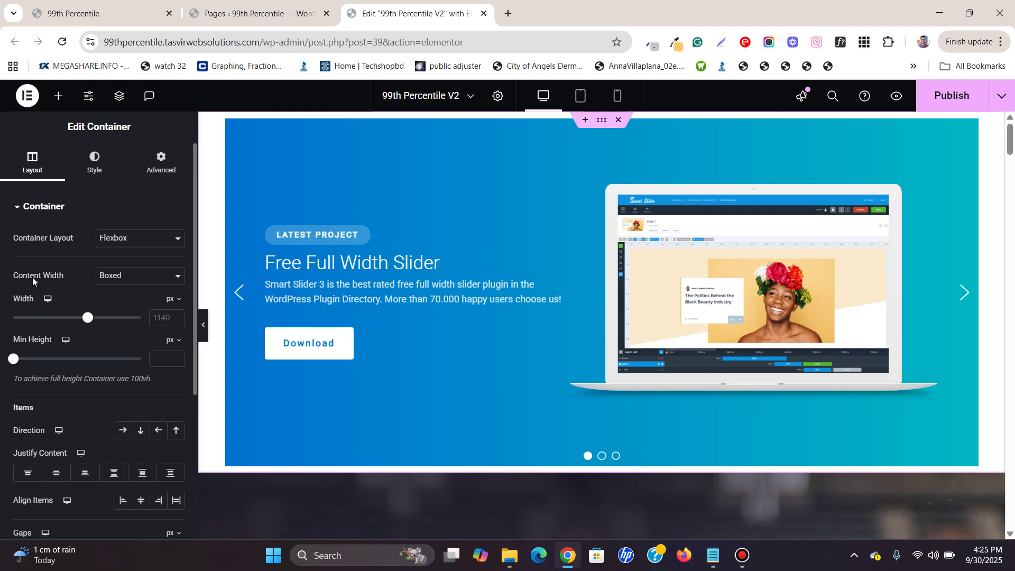
click(106, 279)
click(121, 306)
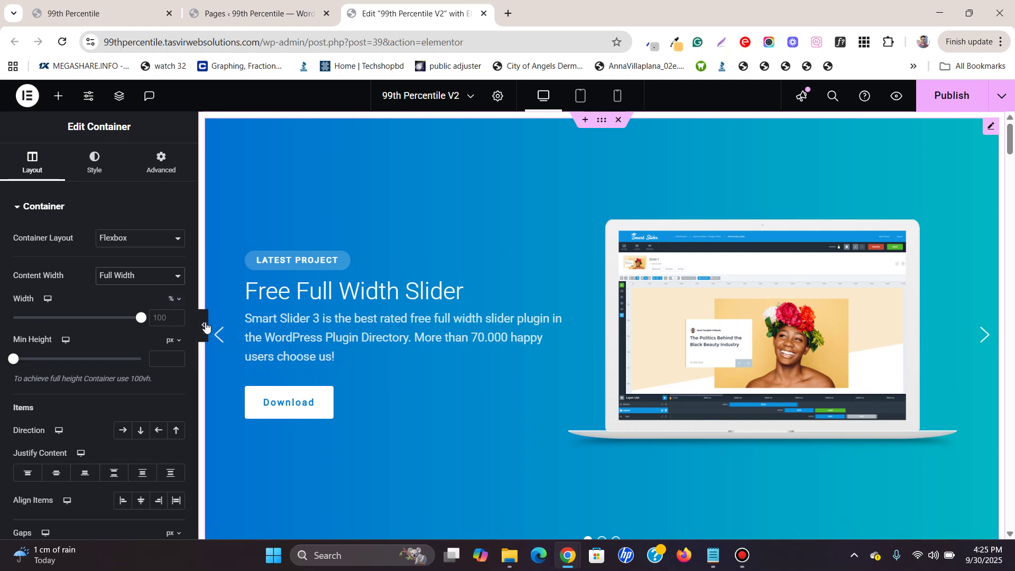
click(204, 324)
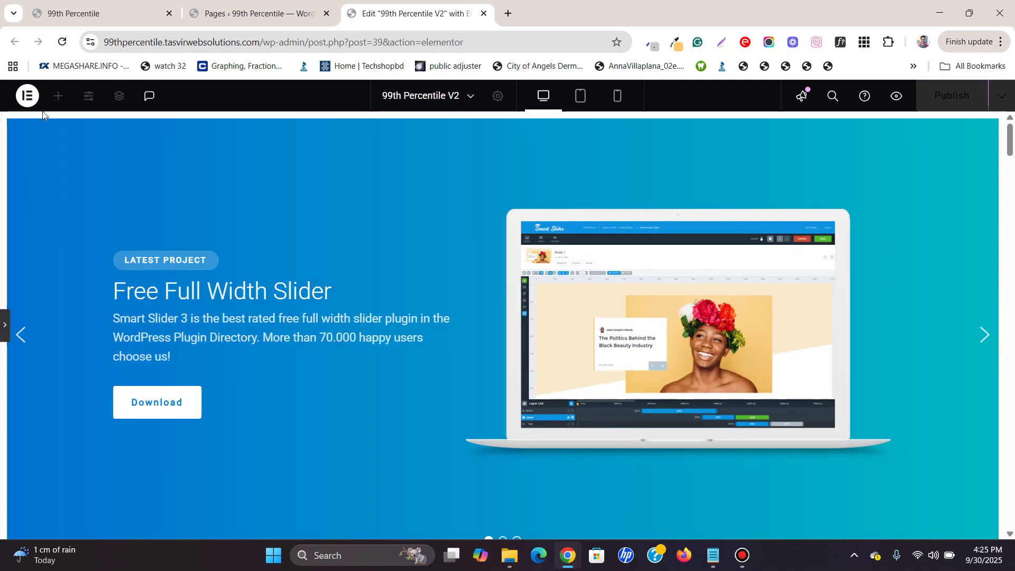
click(3, 325)
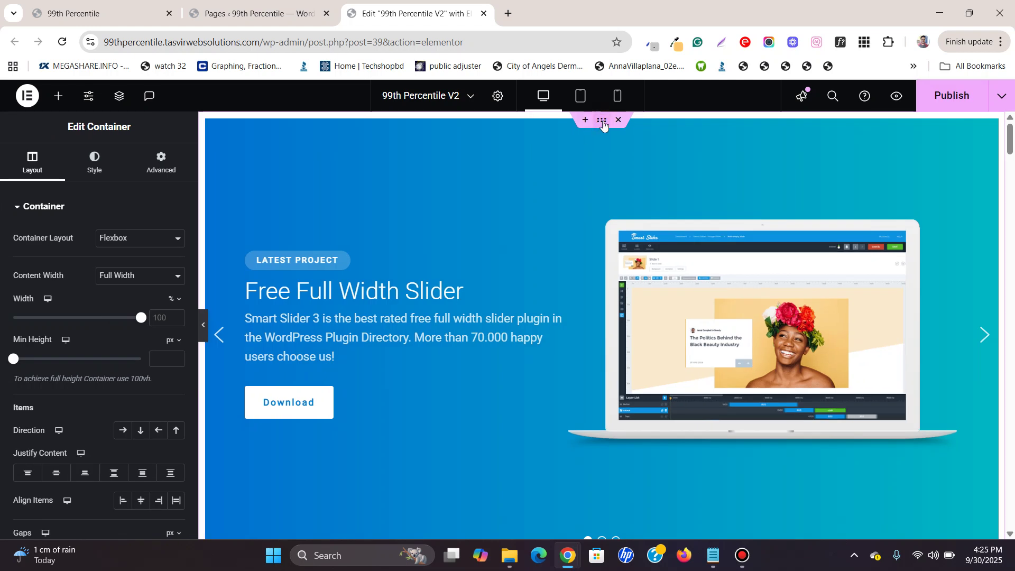
- Set the container padding to 0 on all sides and check the slider
click(161, 161)
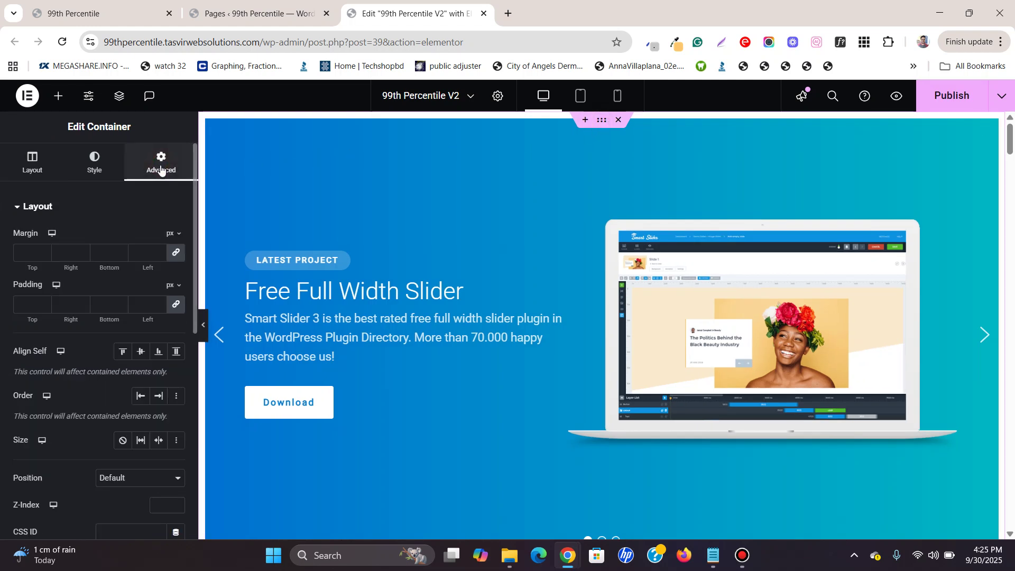
mouse_move(32, 303)
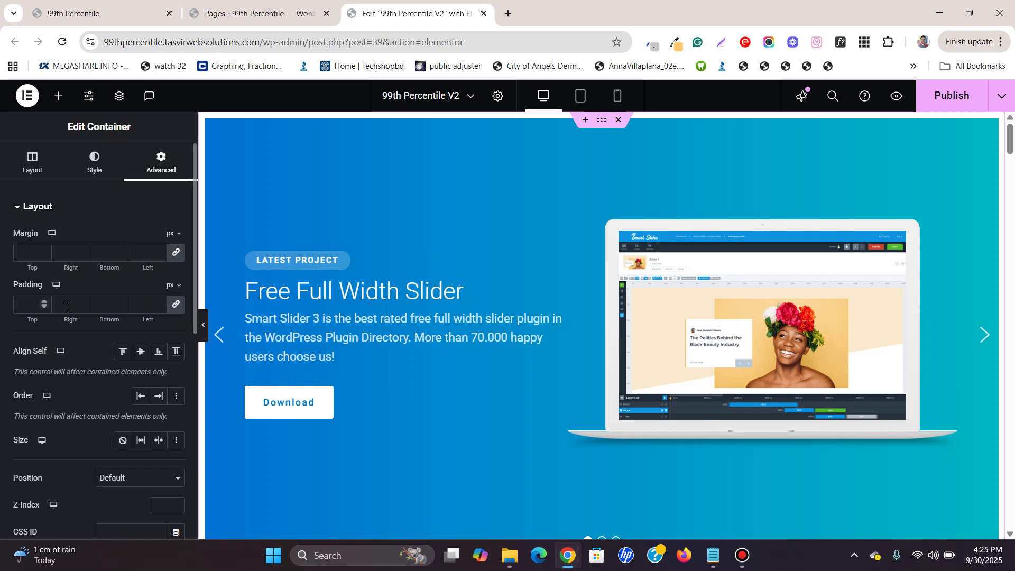
click(175, 305)
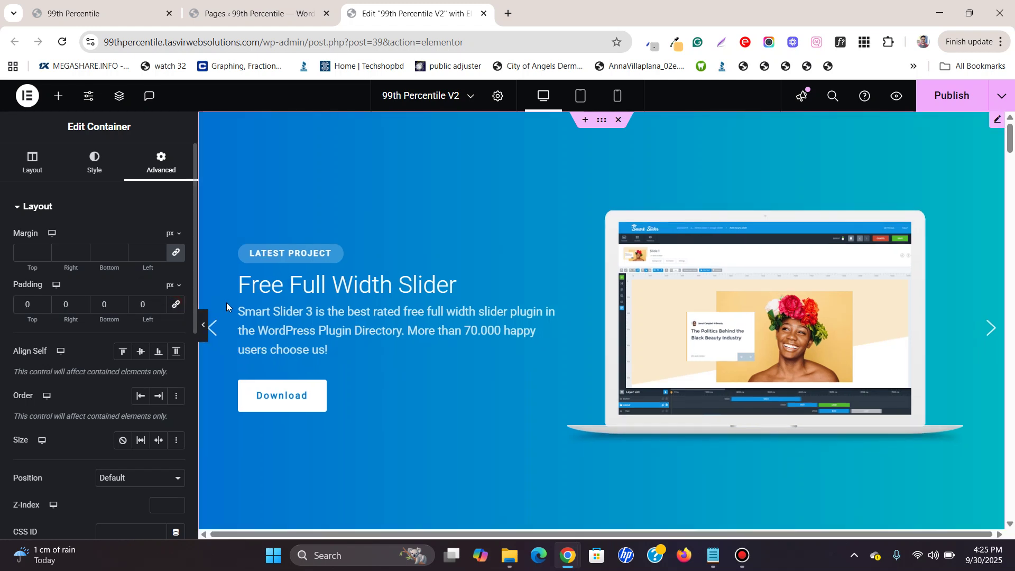
click(207, 323)
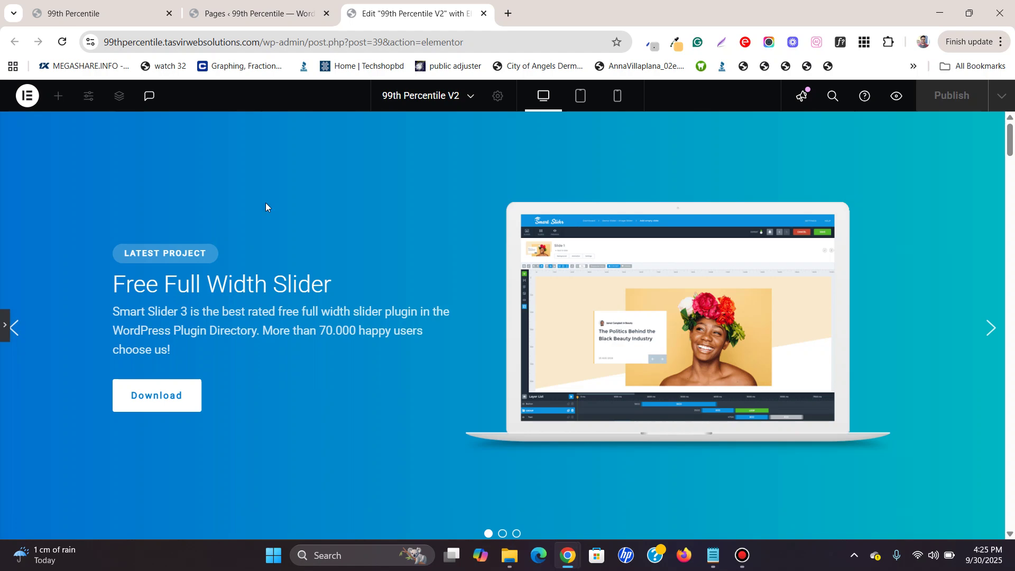
scroll(380, 229, down, 5)
scroll(601, 479, up, 5)
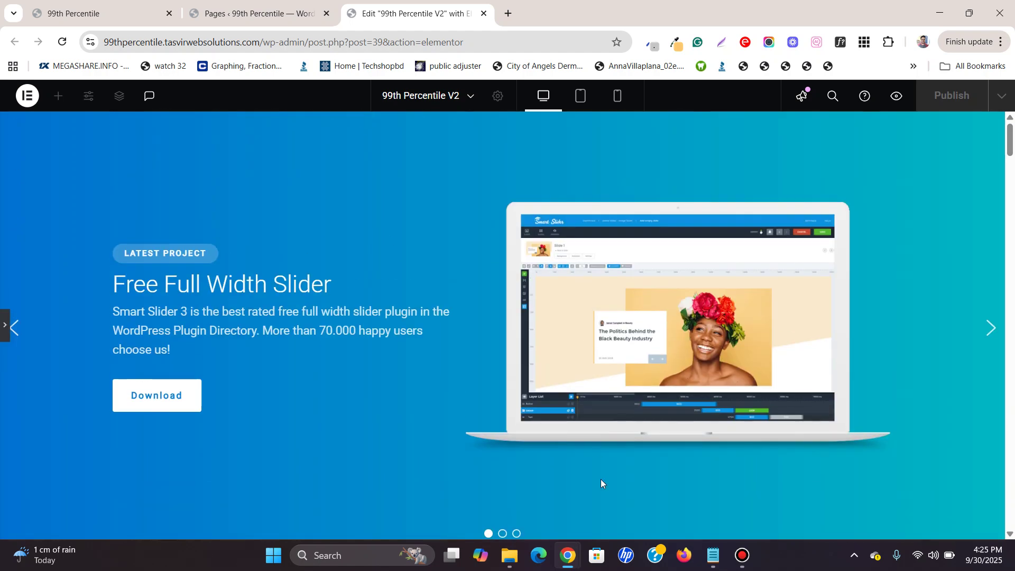
click(504, 533)
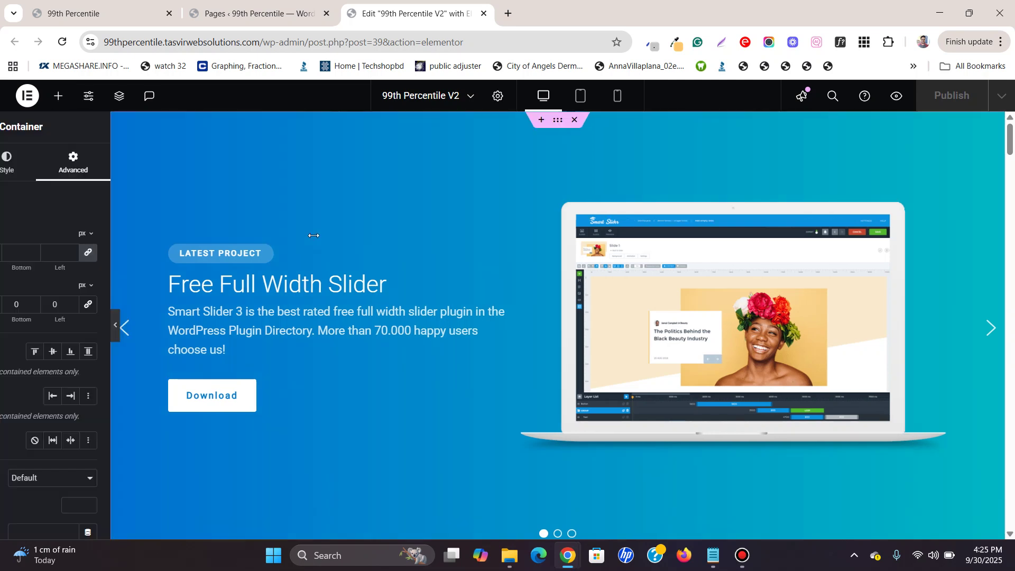
- Save the page as a draft from the Publish options menu
key(ctrl+p)
click(1000, 96)
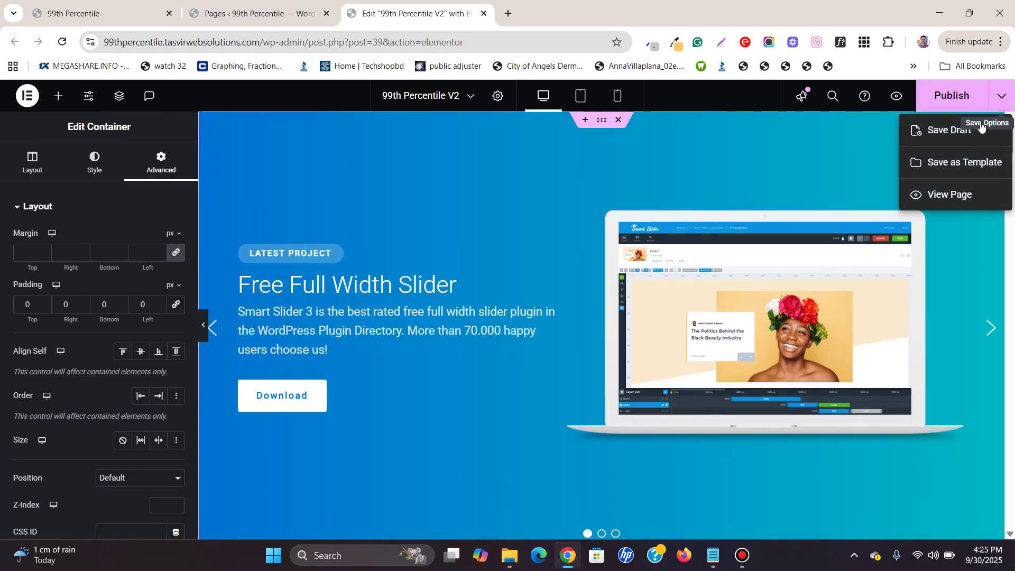
click(970, 132)
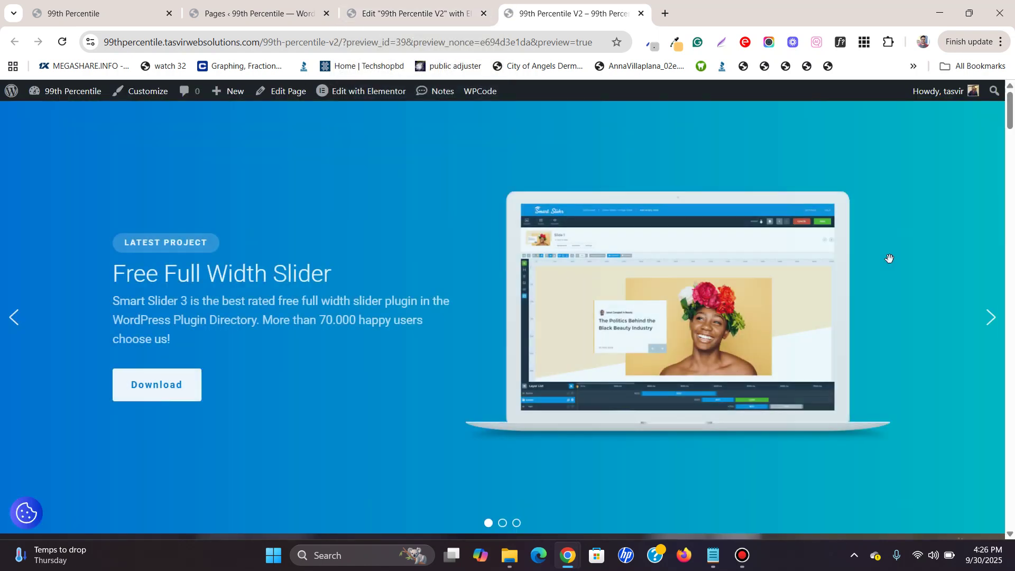
- Cycle through all three slides using the next arrow and pagination dots
click(995, 321)
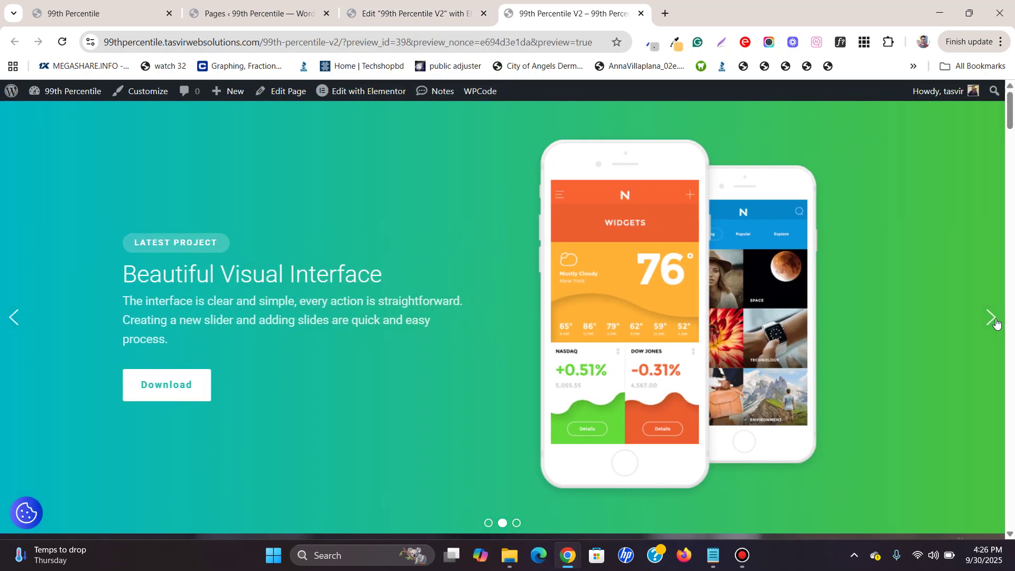
click(992, 318)
click(990, 319)
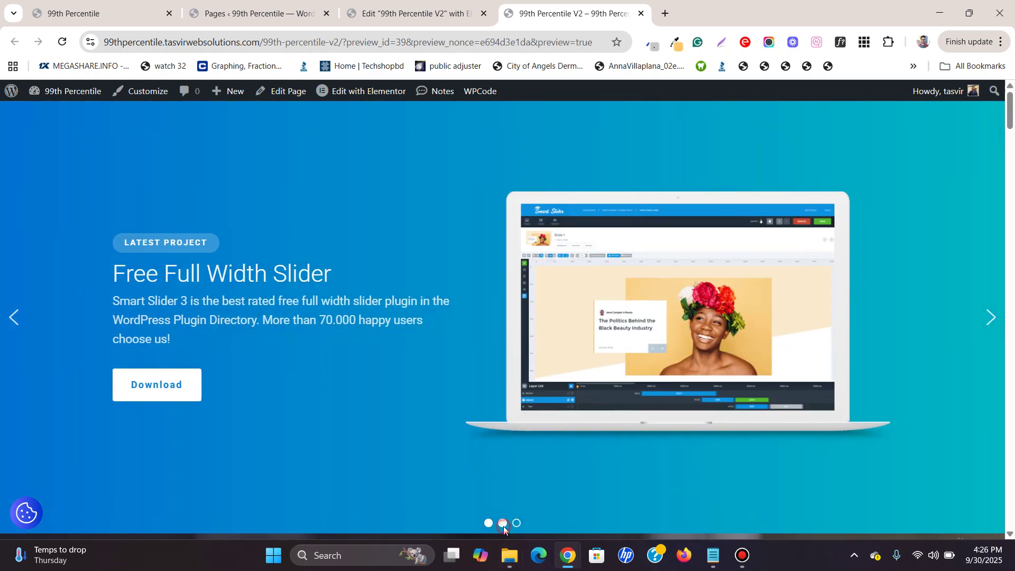
click(502, 525)
click(516, 523)
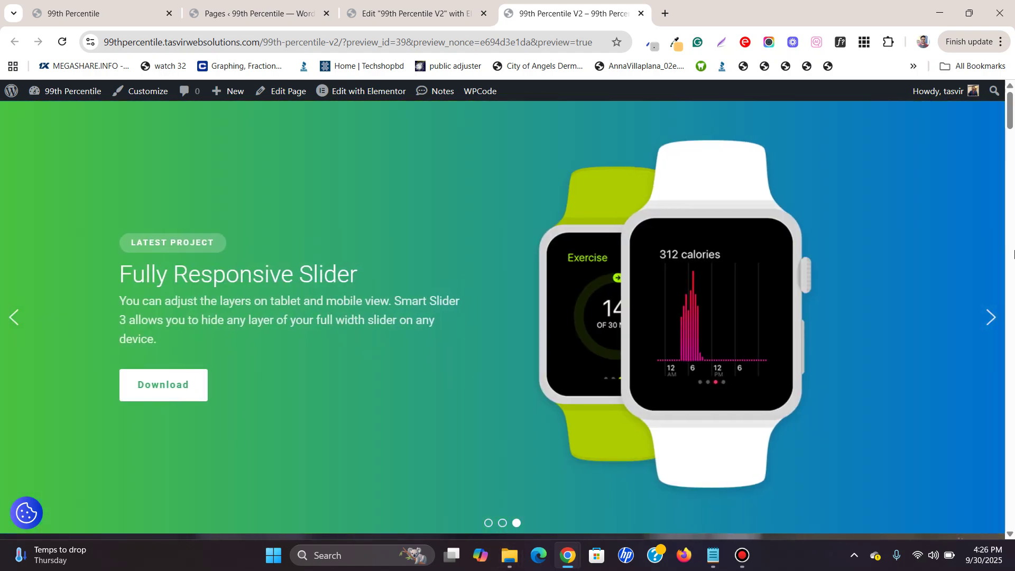
click(991, 318)
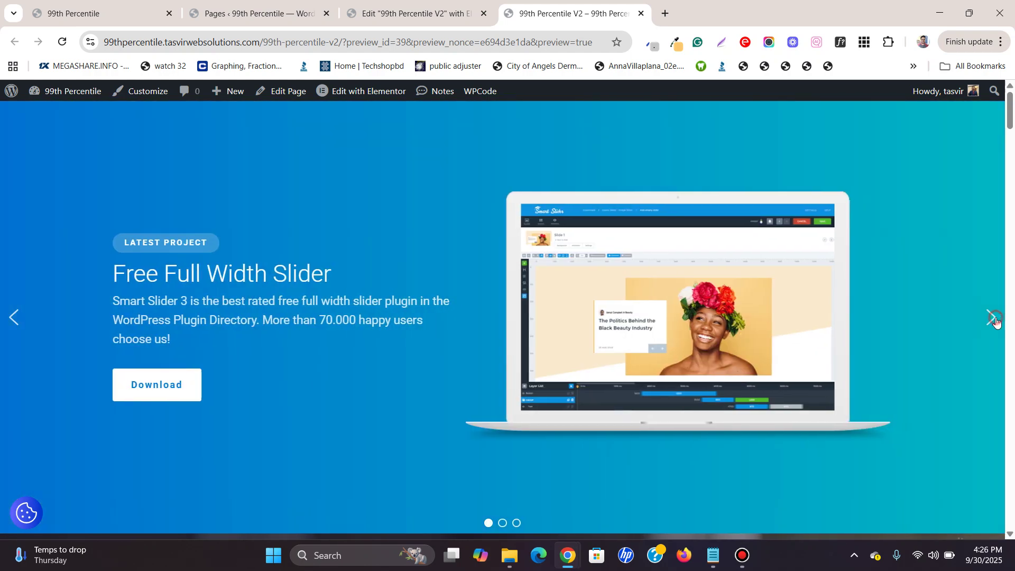
click(991, 318)
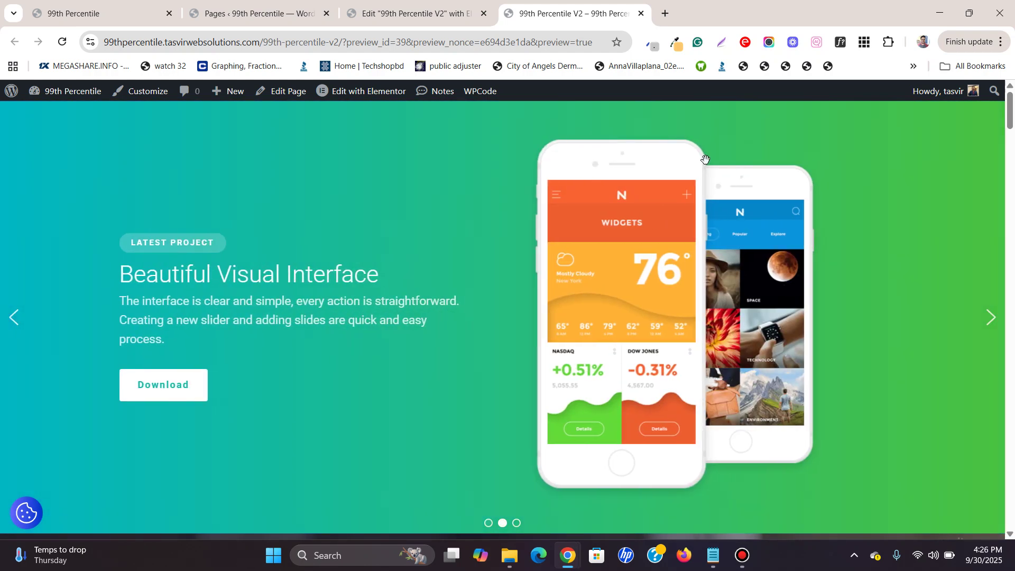